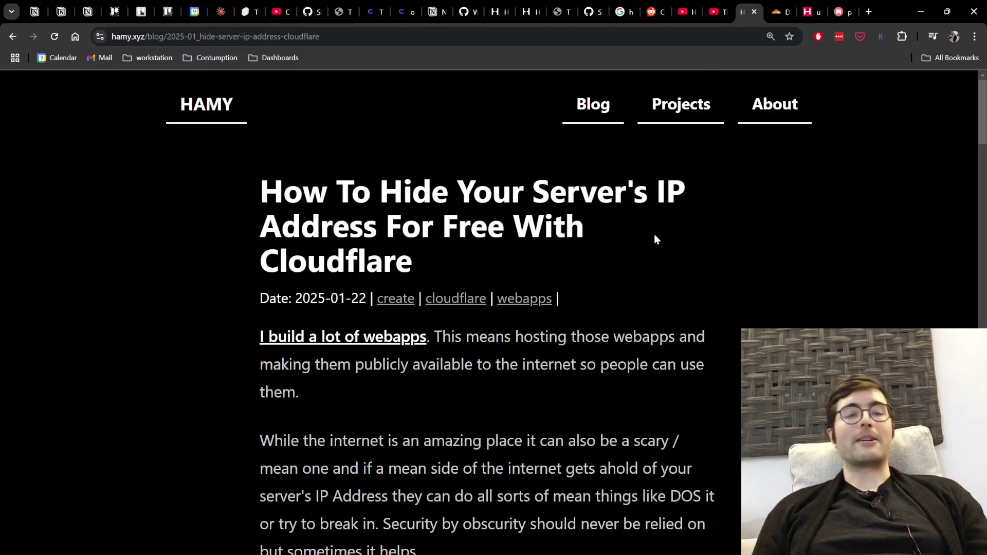
Step: Scroll the blog post past the intro to the Solution Overview heading and its three-step list
{"action": "scroll", "coordinate": [655, 235], "scroll_direction": "down", "scroll_amount": 2}
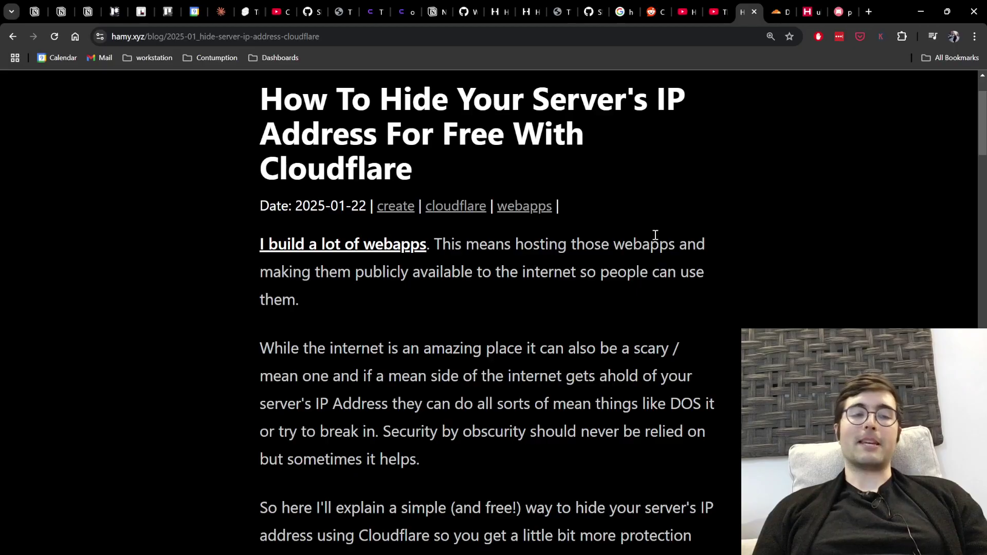
{"action": "scroll", "coordinate": [656, 235], "scroll_direction": "down", "scroll_amount": 5}
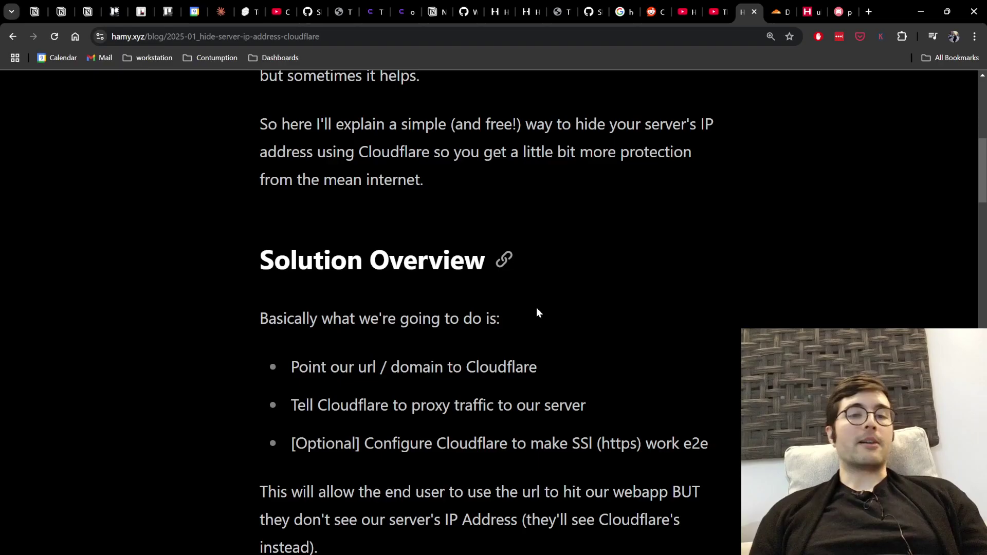
Step: Highlight the optional end-to-end SSL bullet, then scroll to the Point URL to Cloudflare section
{"action": "left_click_drag", "start_coordinate": [365, 443], "coordinate": [638, 444]}
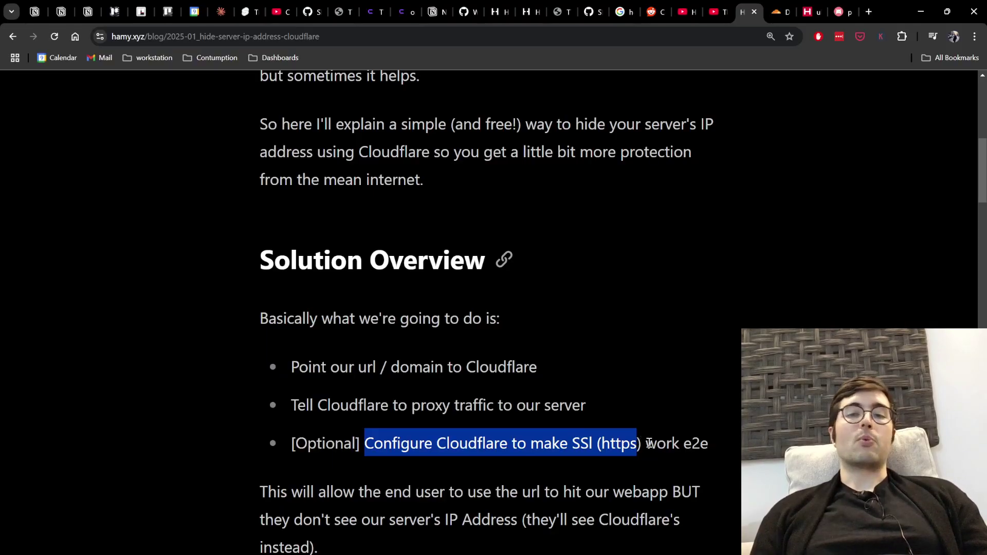
{"action": "left_click_drag", "start_coordinate": [714, 450], "coordinate": [282, 436]}
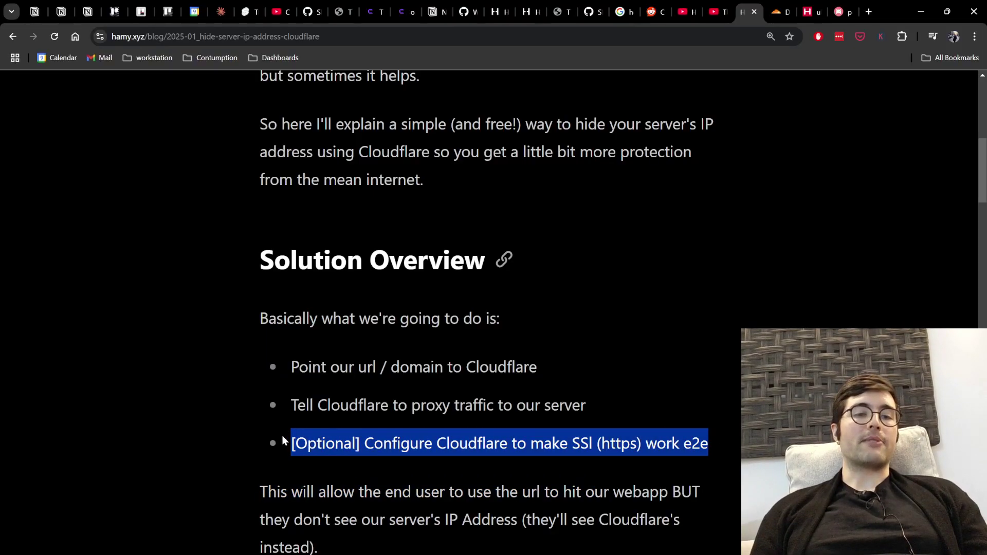
{"action": "left_click", "coordinate": [693, 412]}
{"action": "scroll", "coordinate": [693, 412], "scroll_direction": "down", "scroll_amount": 1}
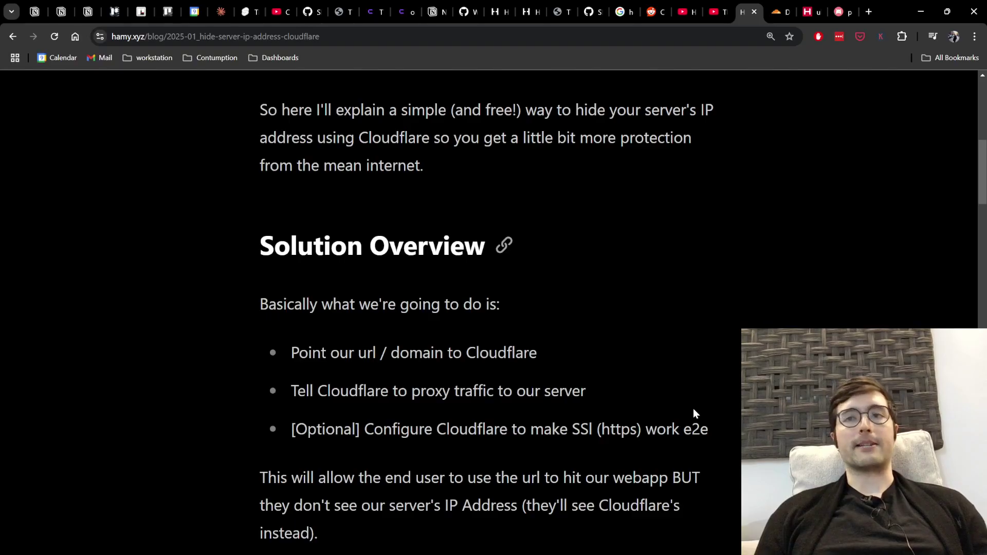
{"action": "scroll", "coordinate": [693, 409], "scroll_direction": "down", "scroll_amount": 6}
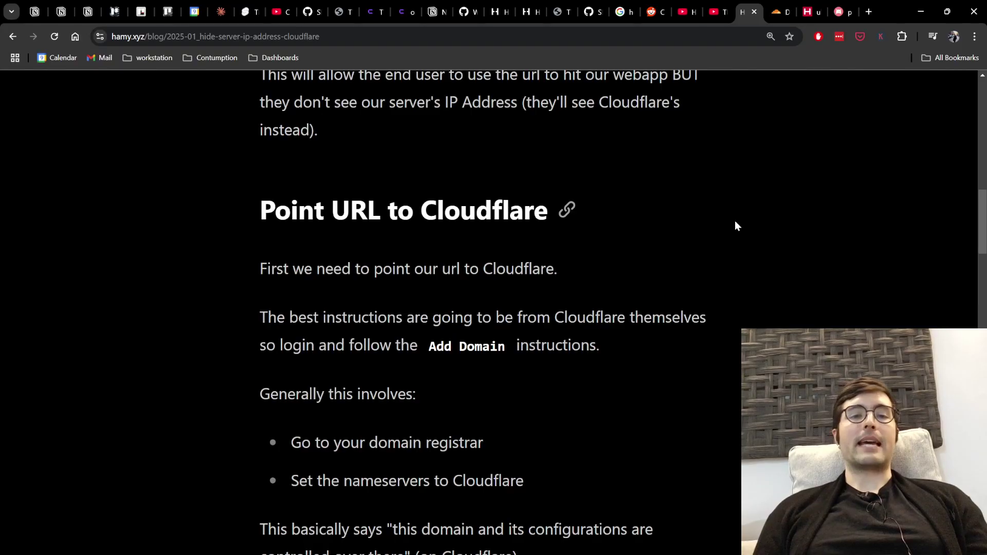
Step: Go to the Cloudflare account home and open ttlcalculator.com's DNS records
{"action": "left_click", "coordinate": [779, 15]}
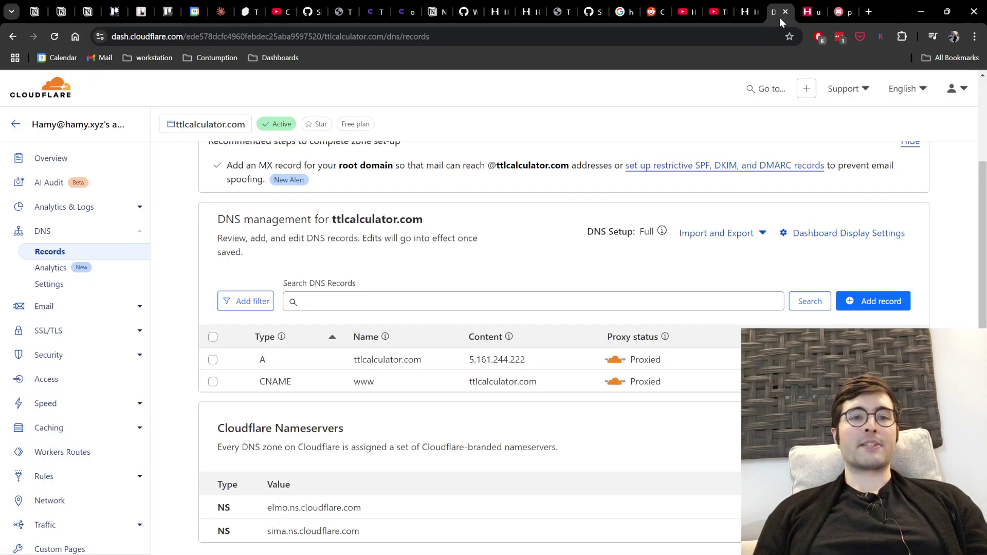
{"action": "right_click", "coordinate": [58, 90]}
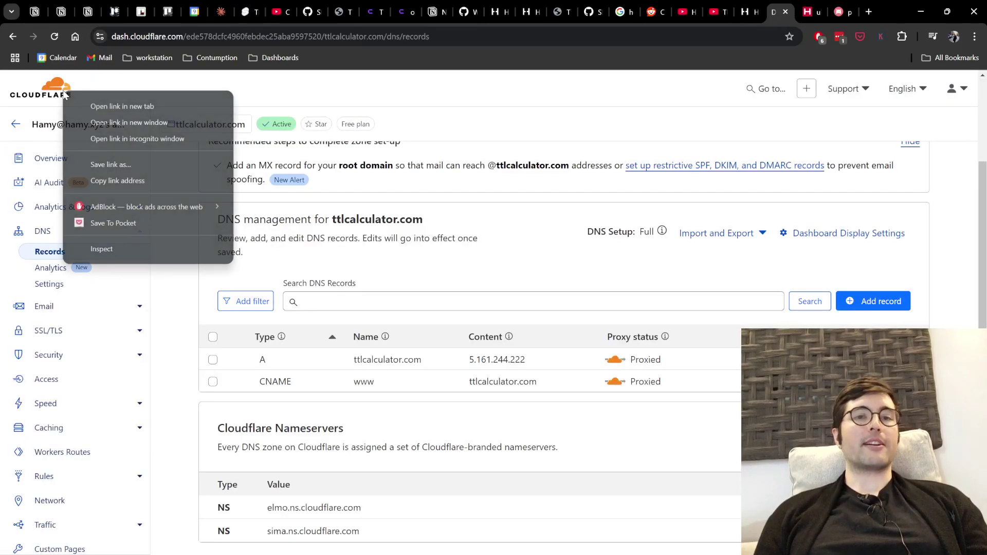
{"action": "left_click", "coordinate": [58, 89]}
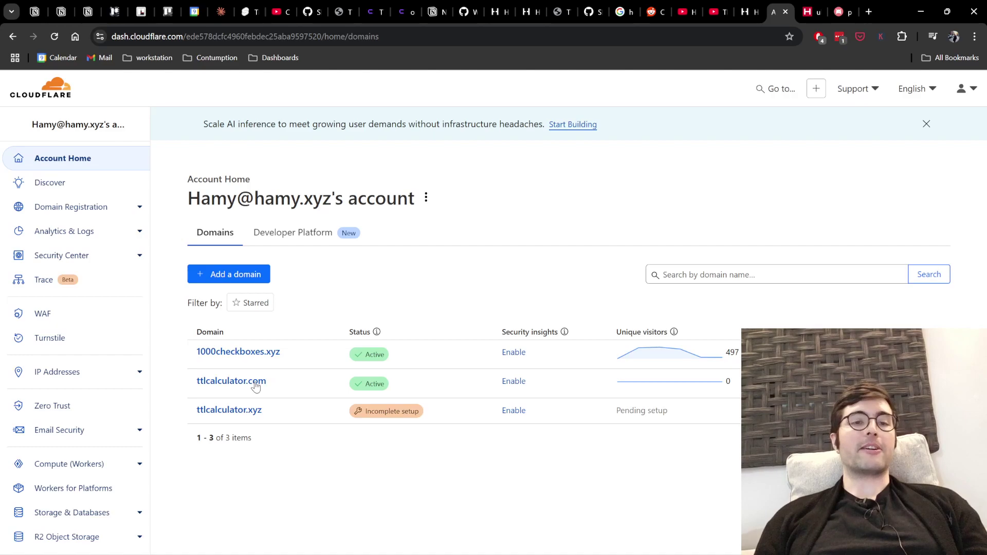
{"action": "left_click", "coordinate": [255, 386]}
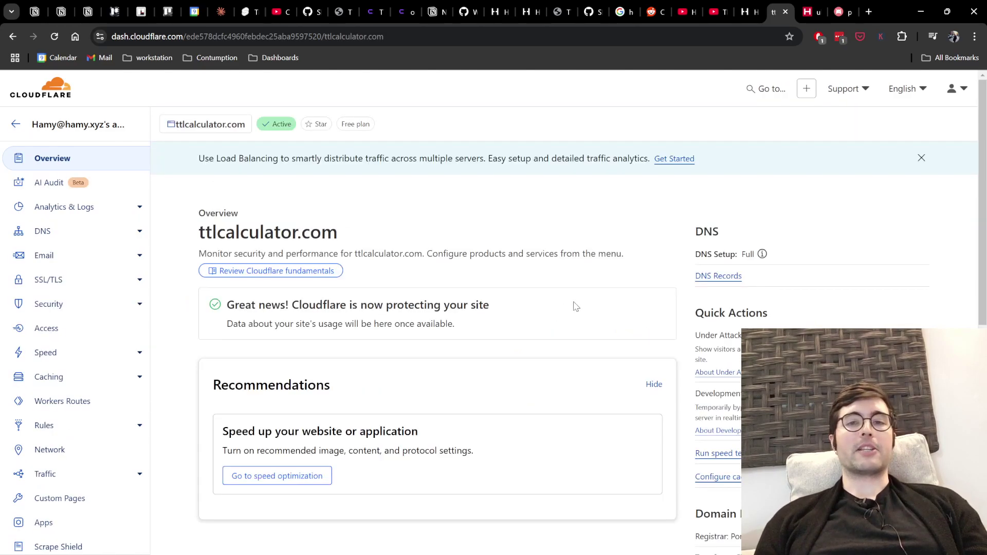
{"action": "left_click", "coordinate": [722, 277]}
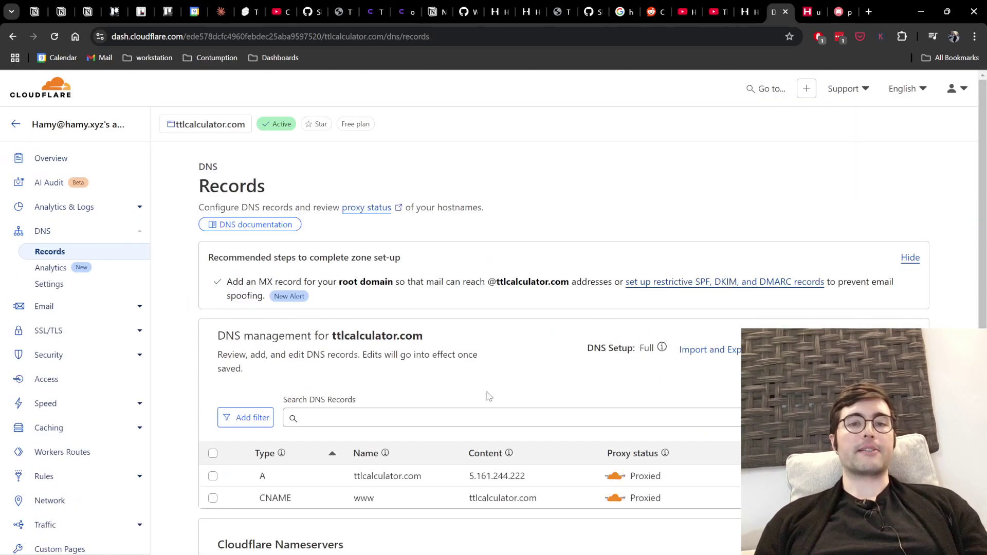
Step: Select the nameservers elmo.ns.cloudflare.com and sima.ns.cloudflare.com
{"action": "scroll", "coordinate": [478, 406], "scroll_direction": "down", "scroll_amount": 3}
{"action": "scroll", "coordinate": [460, 419], "scroll_direction": "up", "scroll_amount": 1}
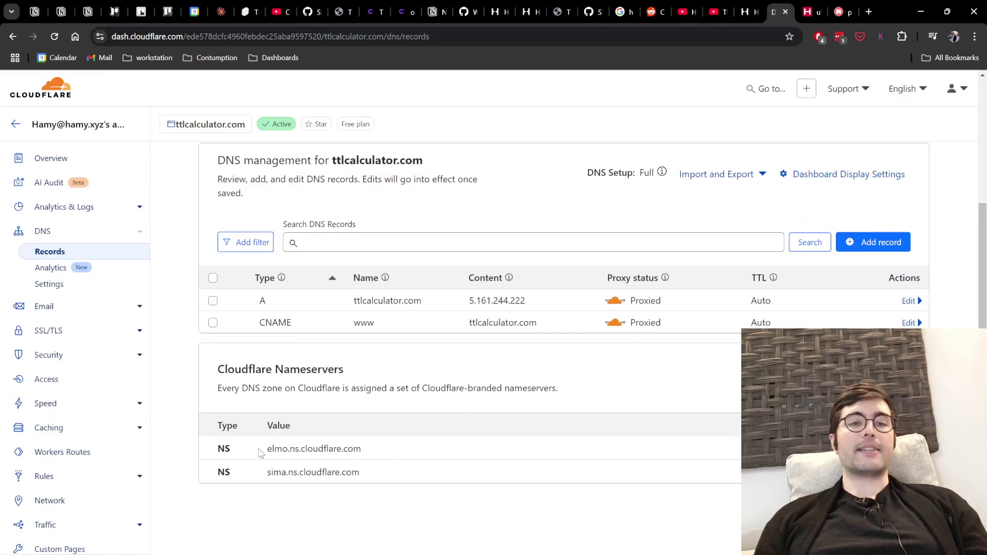
{"action": "left_click_drag", "start_coordinate": [267, 451], "coordinate": [401, 456]}
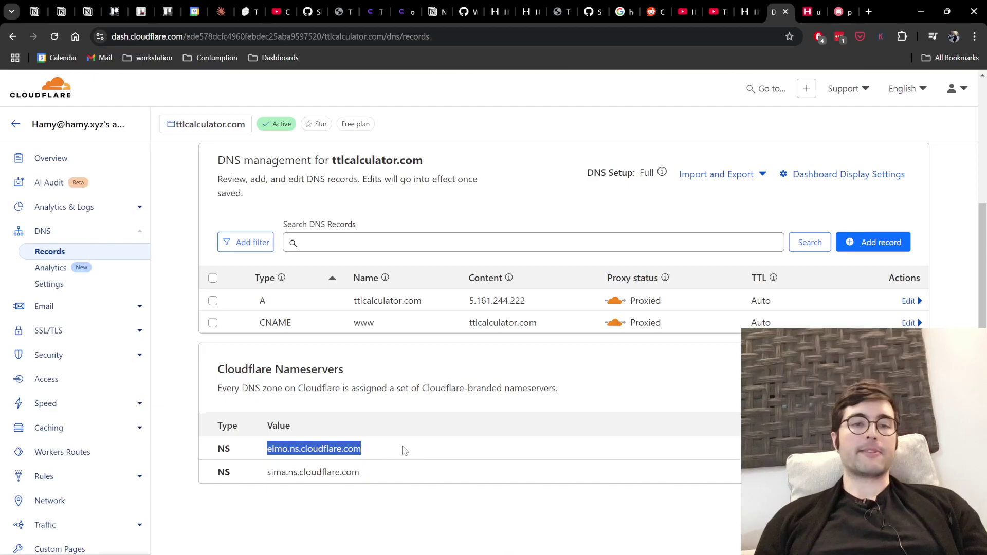
{"action": "left_click", "coordinate": [269, 472]}
{"action": "left_click_drag", "start_coordinate": [270, 472], "coordinate": [398, 475]}
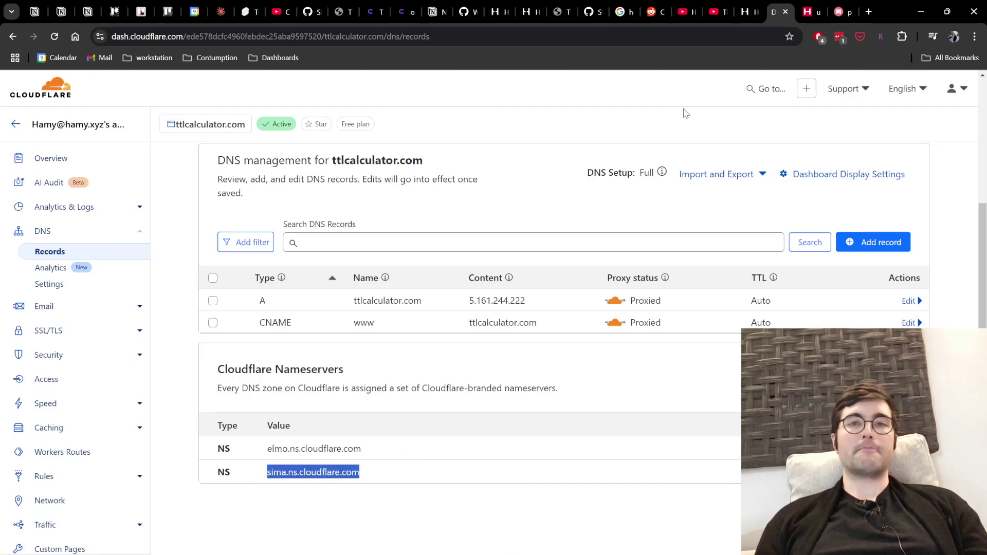
{"action": "left_click", "coordinate": [839, 12]}
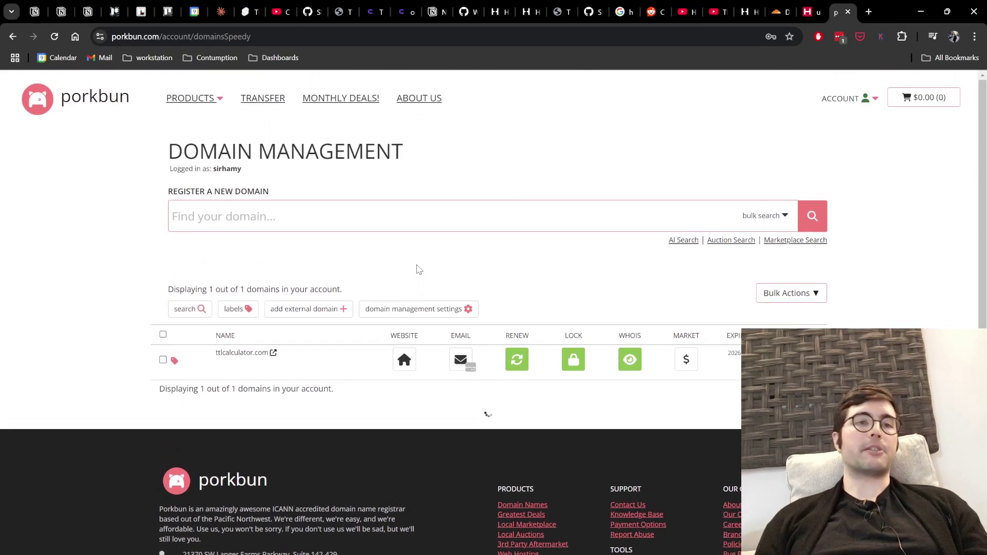
Step: Open ttlcalculator.com's NS settings in Porkbun and select the elmo and sima Cloudflare nameserver lines
{"action": "mouse_move", "coordinate": [269, 381]}
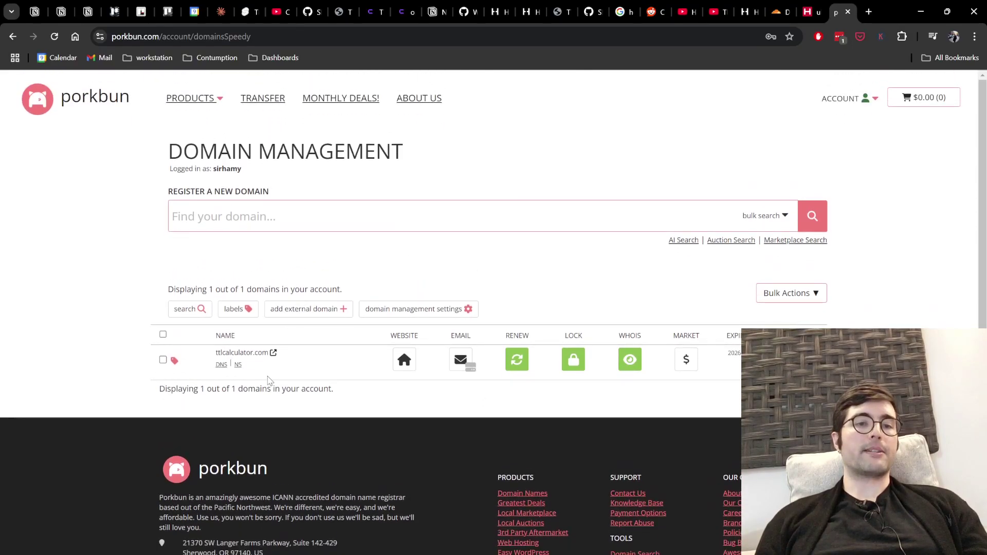
{"action": "left_click", "coordinate": [238, 364]}
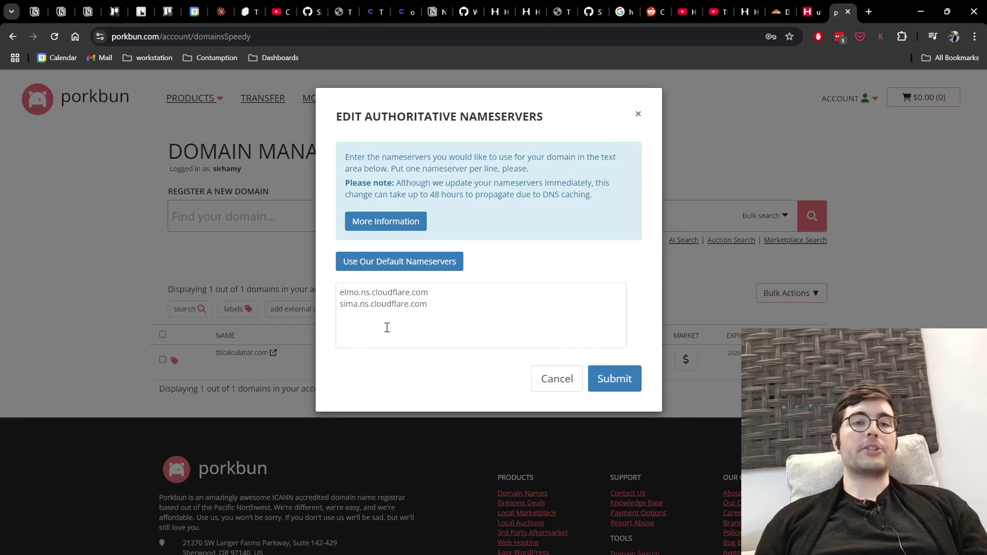
{"action": "left_click_drag", "start_coordinate": [438, 304], "coordinate": [332, 291]}
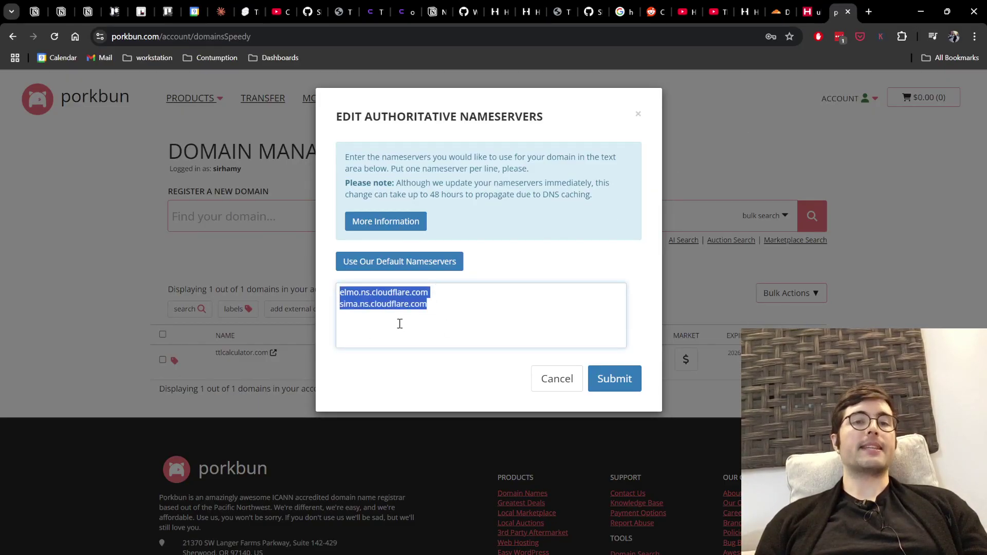
{"action": "left_click", "coordinate": [621, 254]}
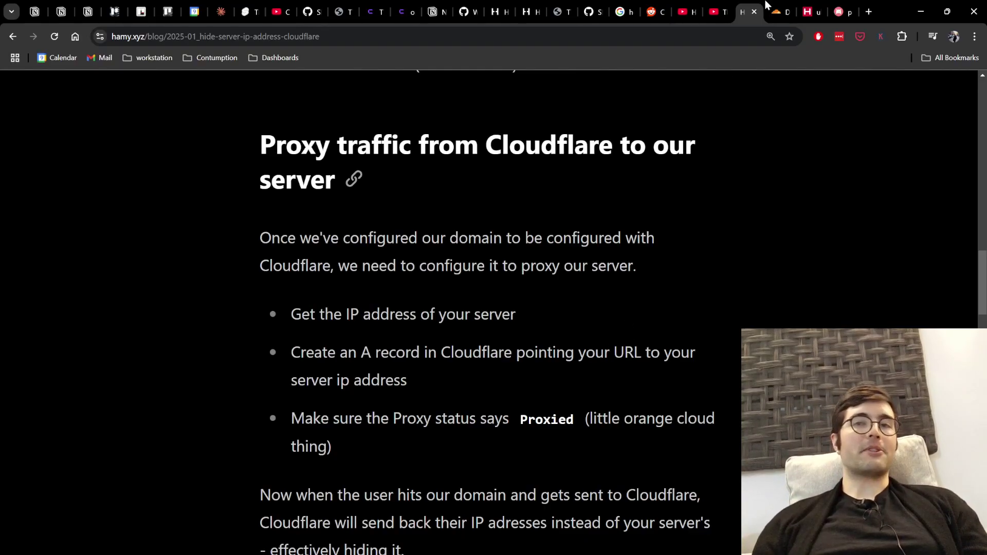
Step: Switch to the Hetzner Cloud overview showing the server's public IPv4 5.161.244.222
{"action": "left_click", "coordinate": [811, 12]}
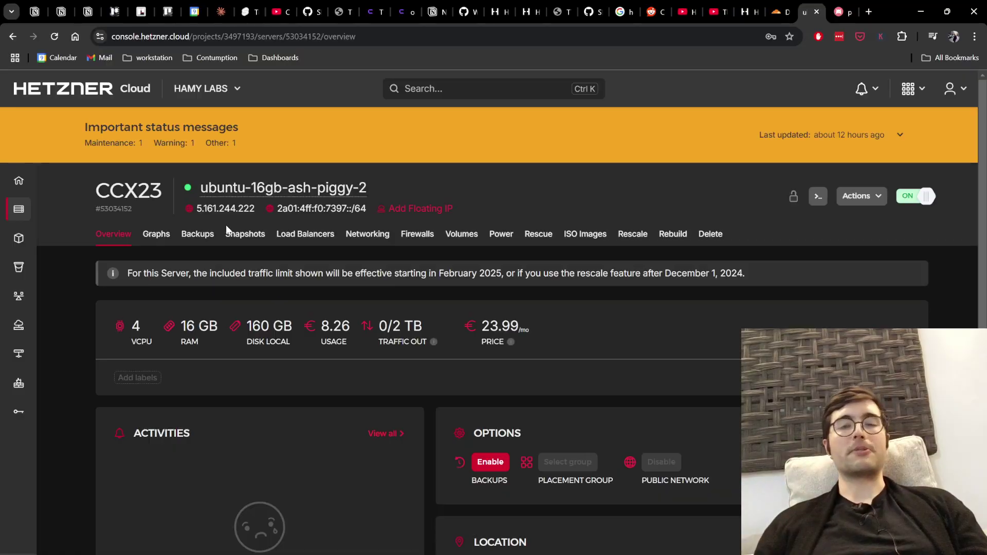
Step: Return to ttlcalculator.com's DNS records table in Cloudflare
{"action": "left_click", "coordinate": [779, 16]}
{"action": "scroll", "coordinate": [603, 369], "scroll_direction": "up", "scroll_amount": 1}
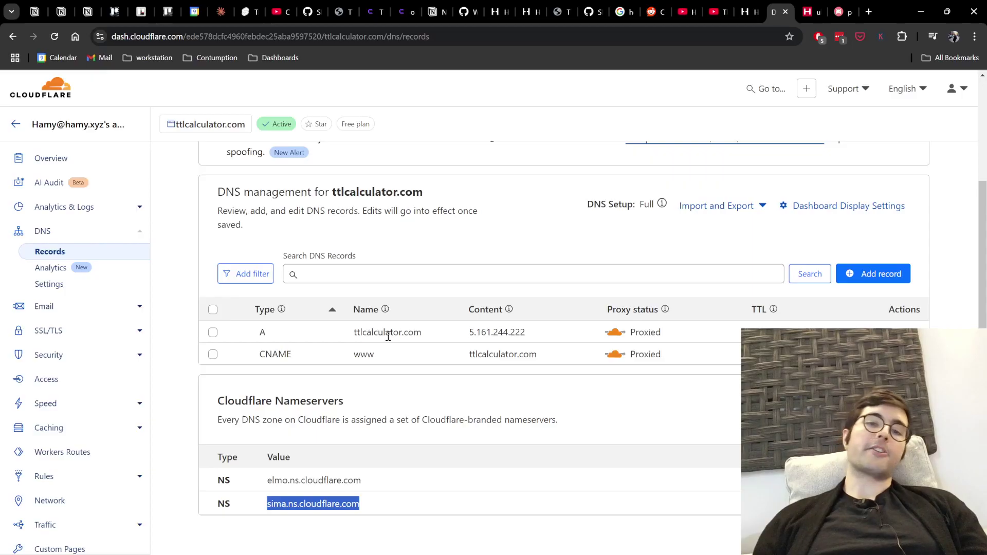
Step: Check that the A record points to 5.161.244.222 with Proxied on, viewing its edit form
{"action": "left_click", "coordinate": [530, 333]}
{"action": "left_click_drag", "start_coordinate": [530, 333], "coordinate": [466, 337]}
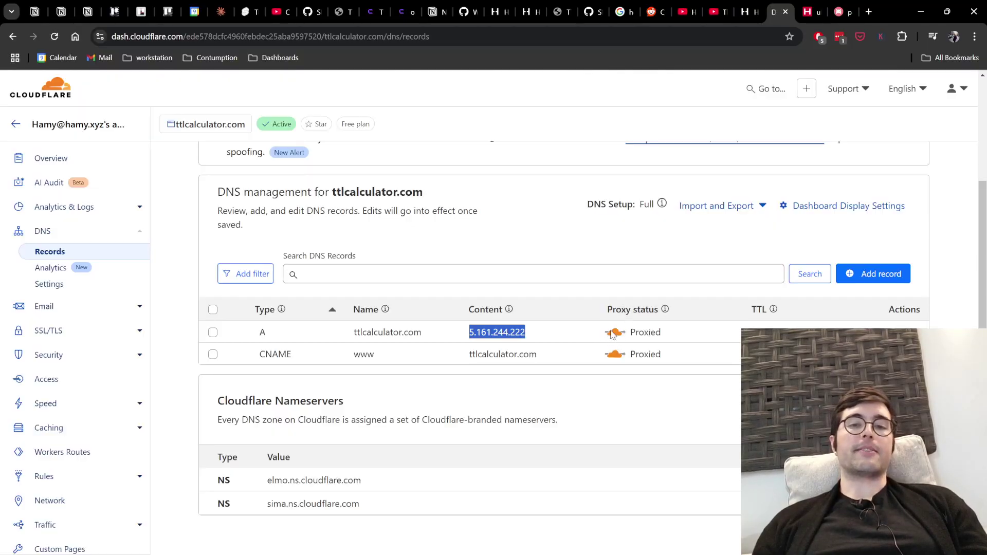
{"action": "left_click_drag", "start_coordinate": [635, 334], "coordinate": [680, 334]}
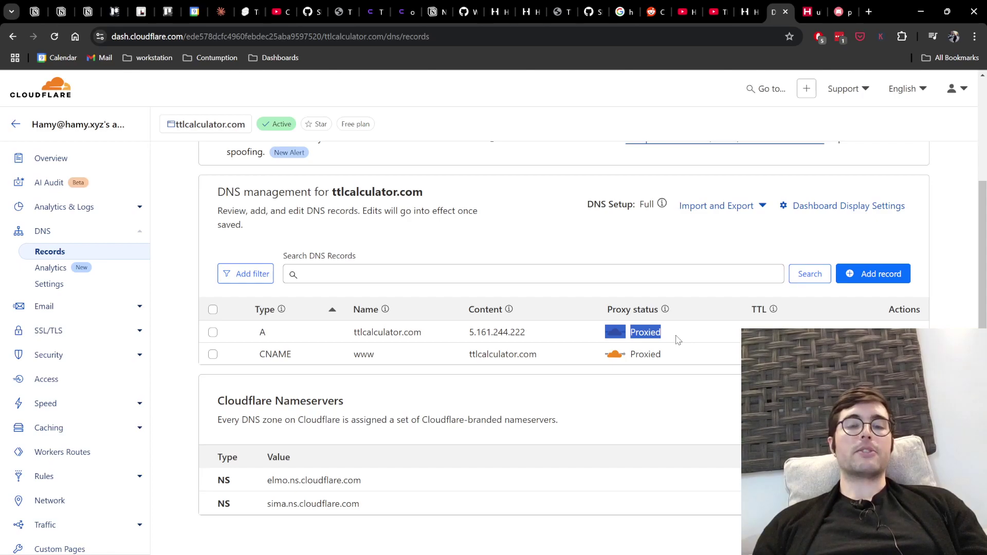
{"action": "left_click", "coordinate": [679, 339]}
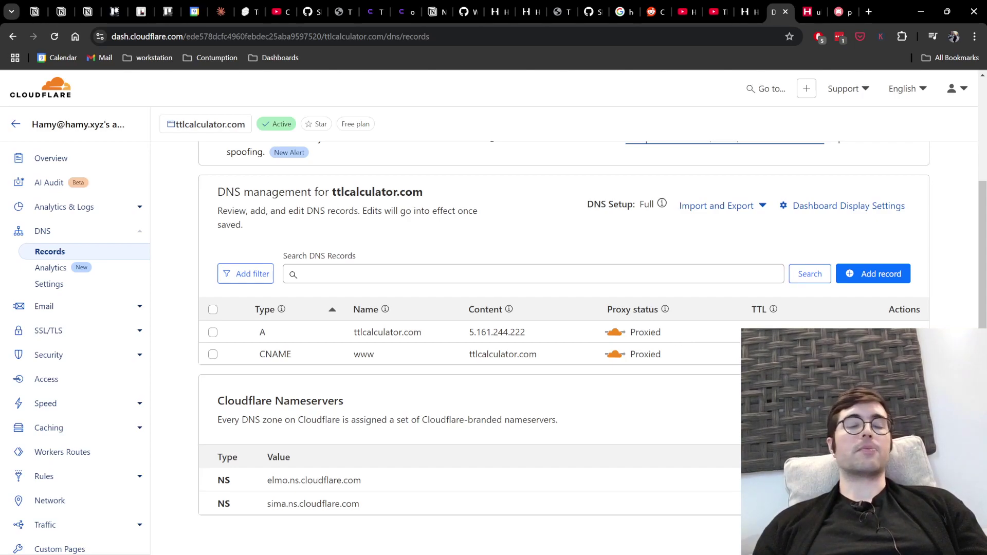
{"action": "left_click", "coordinate": [906, 332]}
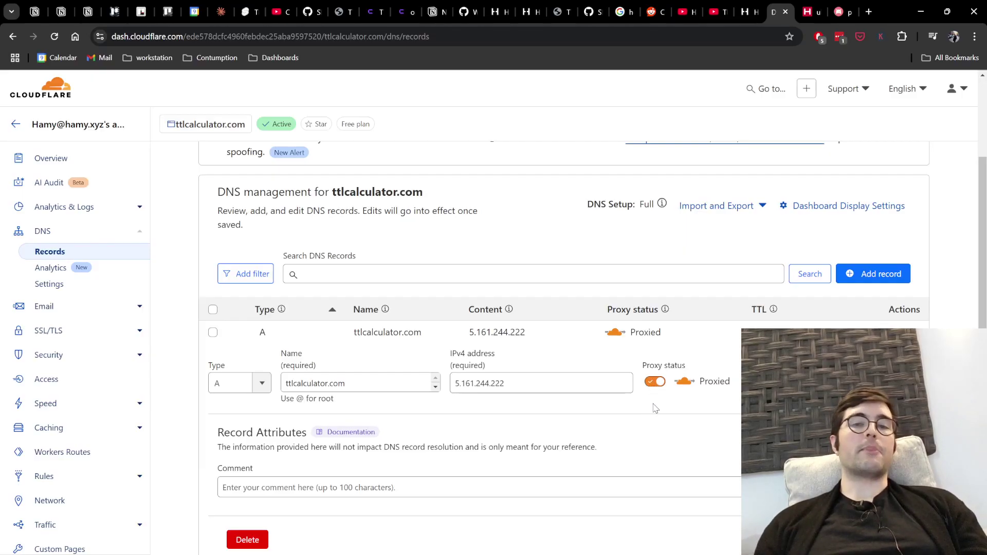
{"action": "left_click", "coordinate": [747, 12]}
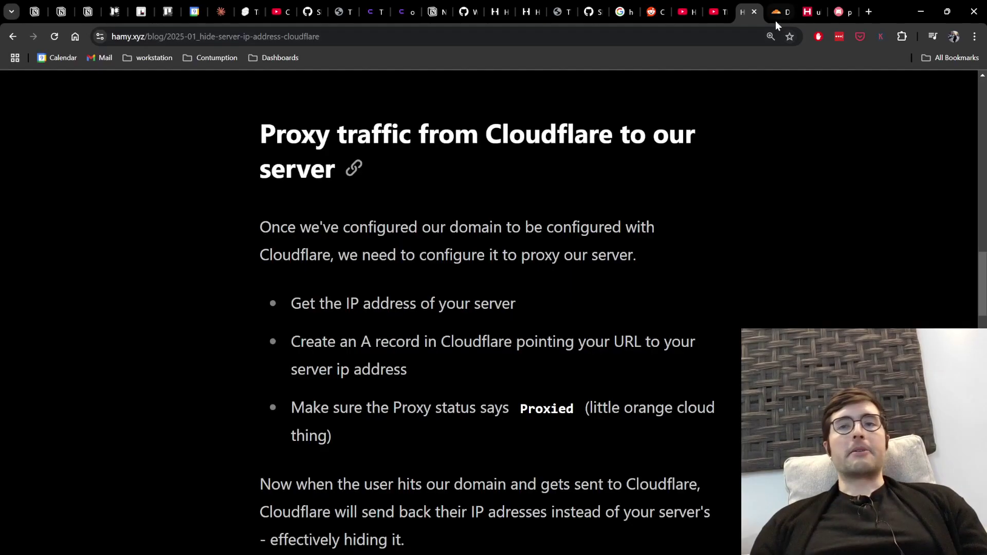
Step: Load ttlcalculator.com in a new Chrome tab using the 'ttl' autocomplete
{"action": "left_click", "coordinate": [868, 12]}
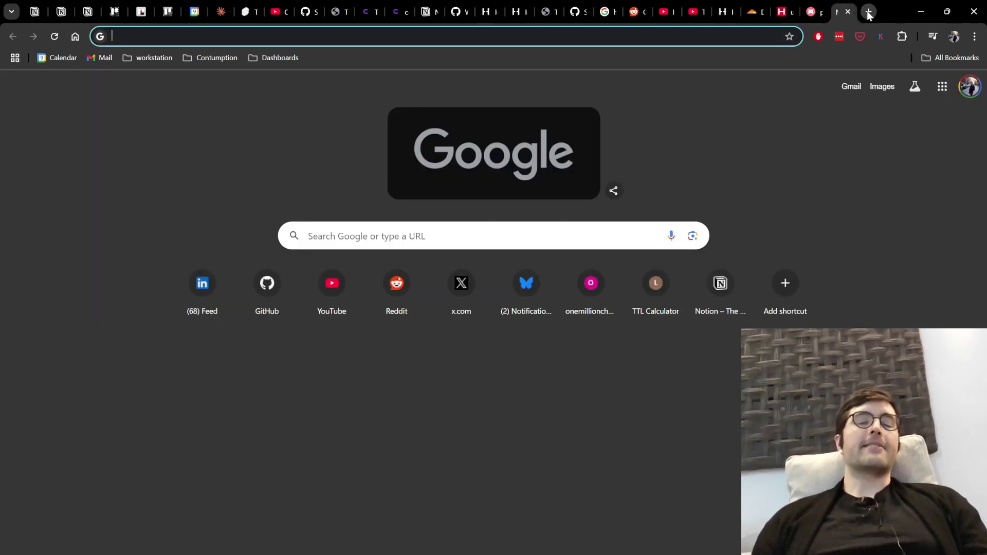
{"action": "type", "text": "ttl"}
{"action": "key", "text": "Return"}
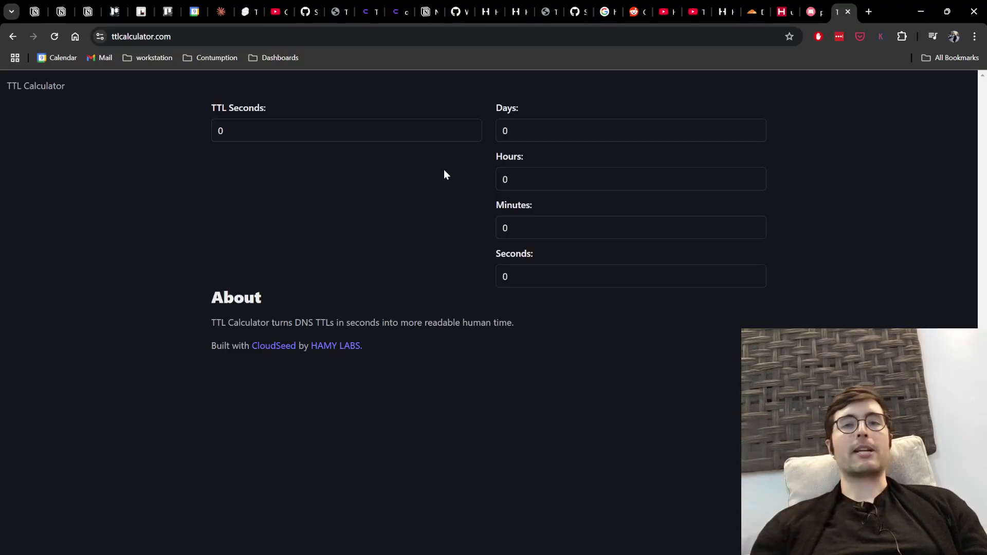
Step: Run 'ping ttlcalculator.com' in Windows Terminal
{"action": "key", "text": "alt+Tab"}
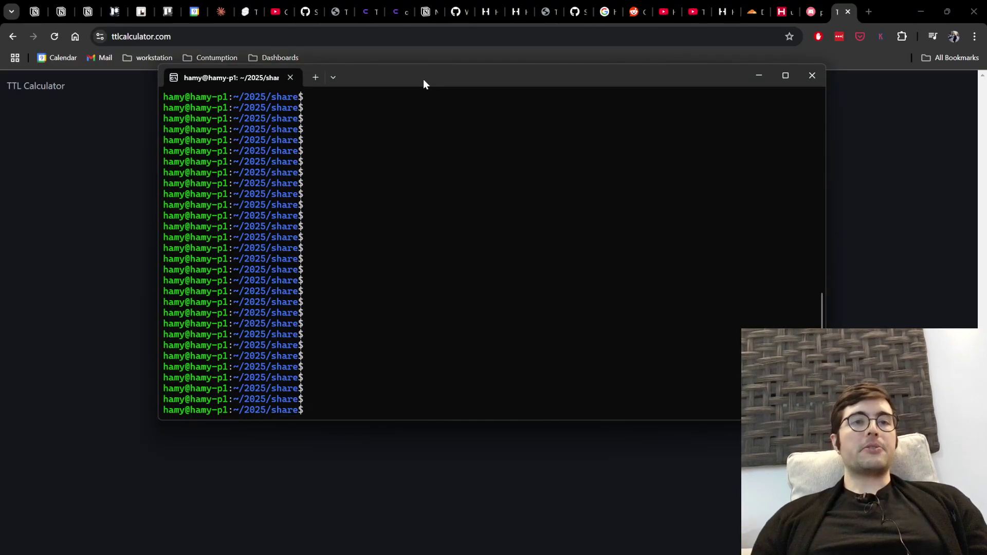
{"action": "left_click_drag", "start_coordinate": [424, 81], "coordinate": [427, 172]}
{"action": "type", "text": "ping"}
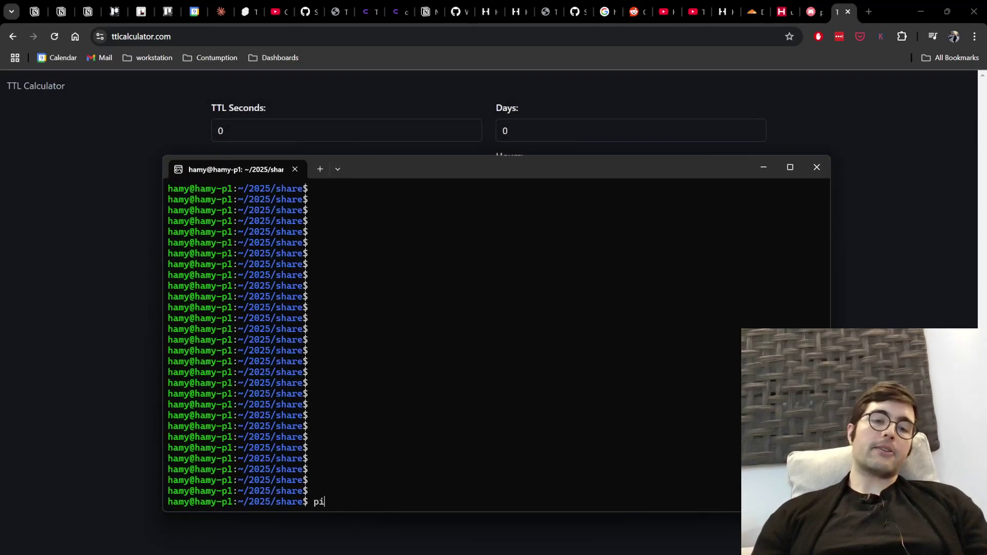
{"action": "type", "text": " ttl"}
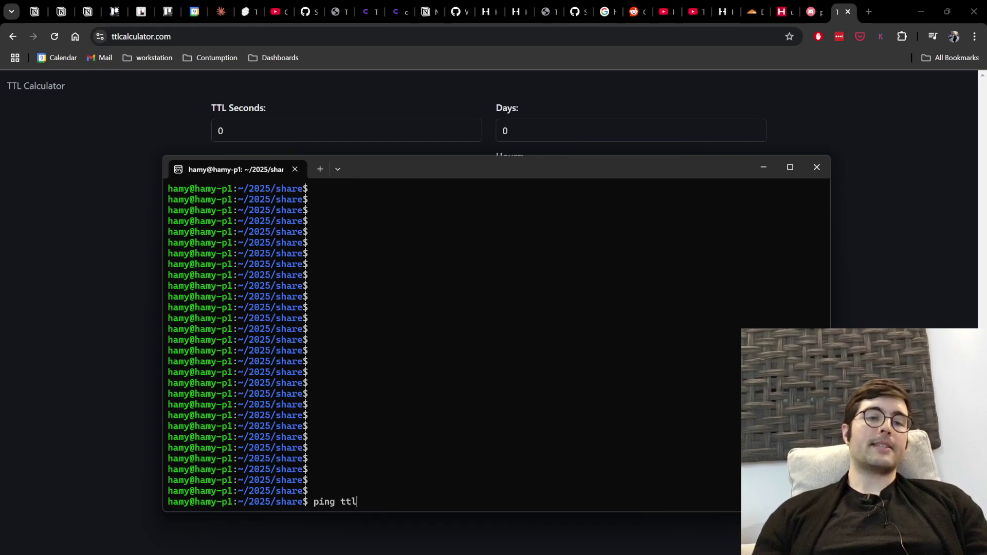
{"action": "type", "text": "calculator.com"}
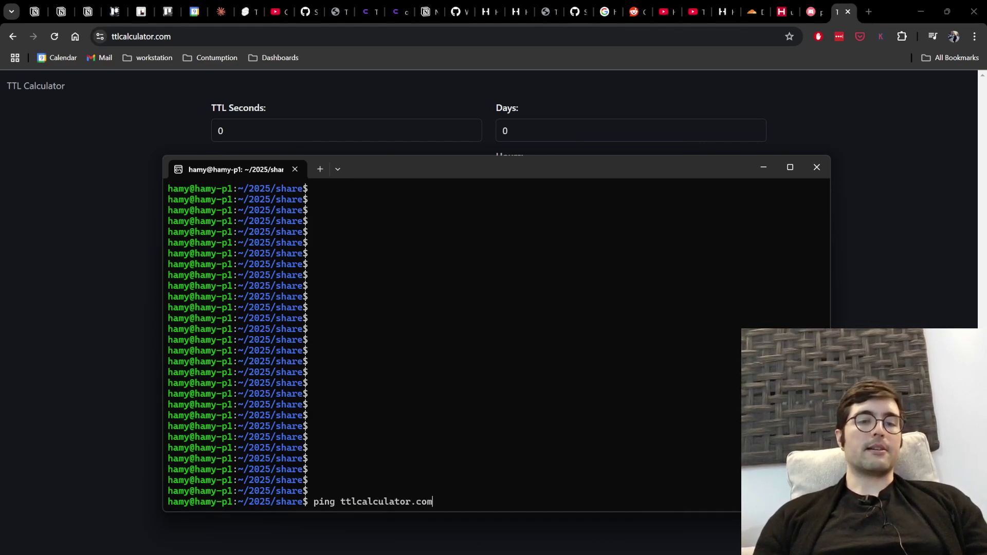
{"action": "key", "text": "Return"}
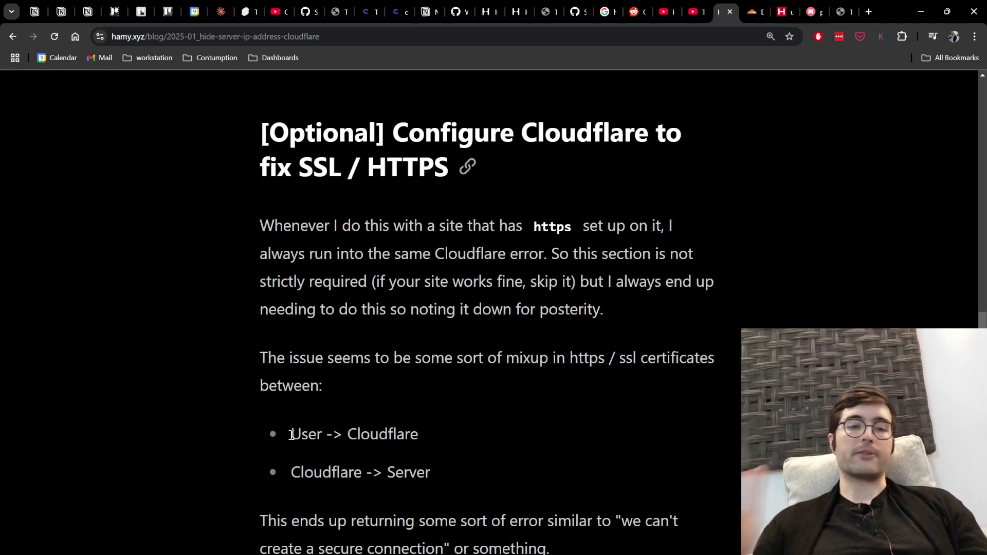
{"action": "scroll", "coordinate": [291, 435], "scroll_direction": "down", "scroll_amount": 3}
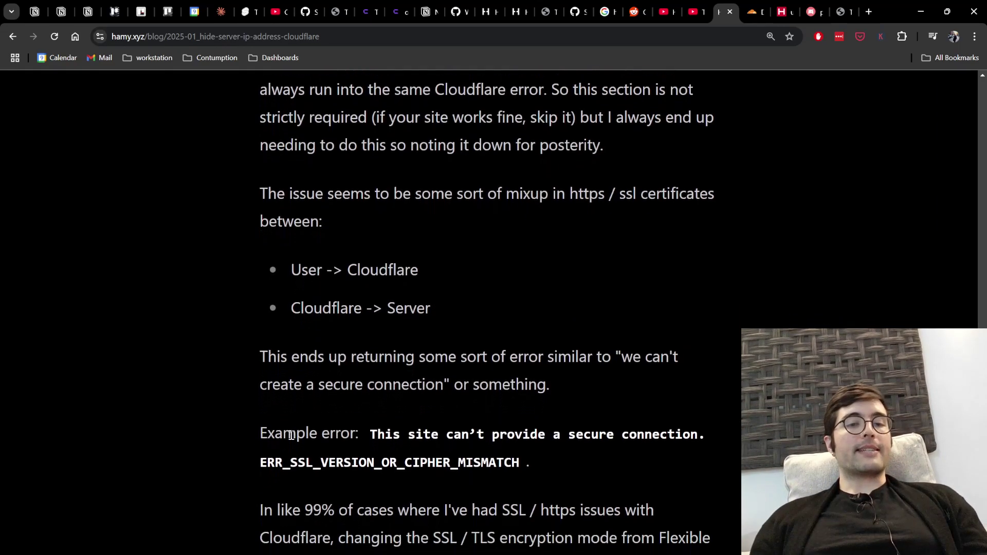
{"action": "scroll", "coordinate": [291, 435], "scroll_direction": "down", "scroll_amount": 1}
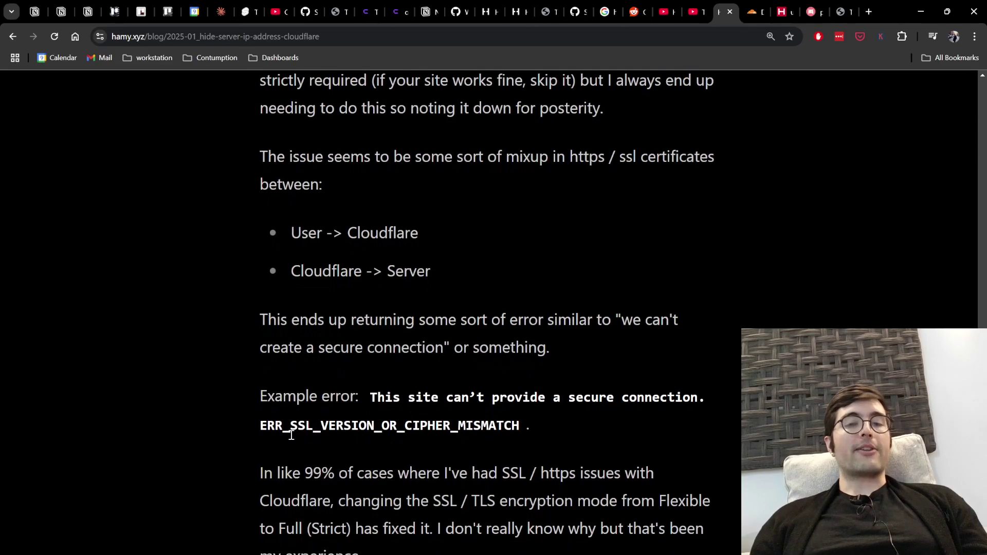
{"action": "scroll", "coordinate": [291, 435], "scroll_direction": "down", "scroll_amount": 1}
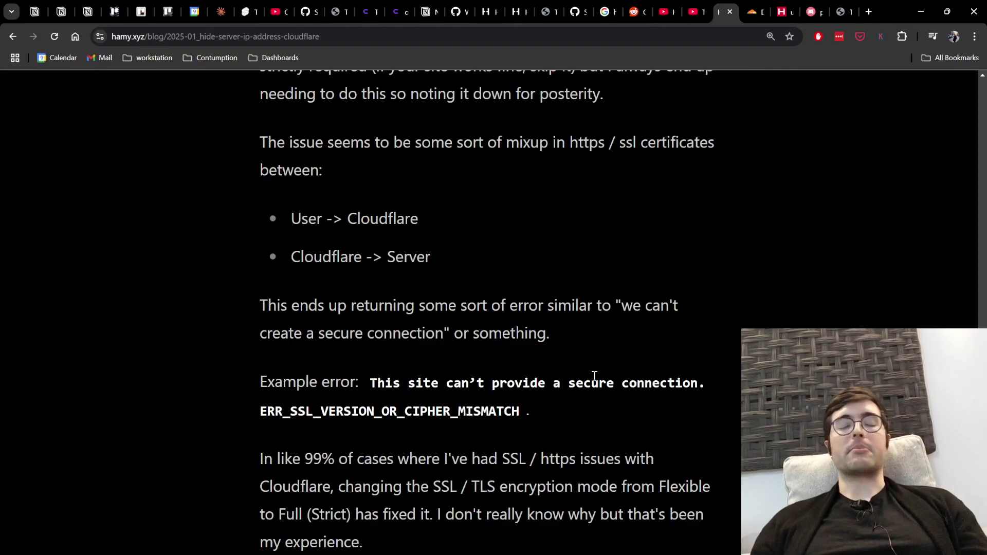
{"action": "double_click", "coordinate": [367, 406]}
{"action": "left_click", "coordinate": [611, 412]}
{"action": "scroll", "coordinate": [611, 412], "scroll_direction": "down", "scroll_amount": 2}
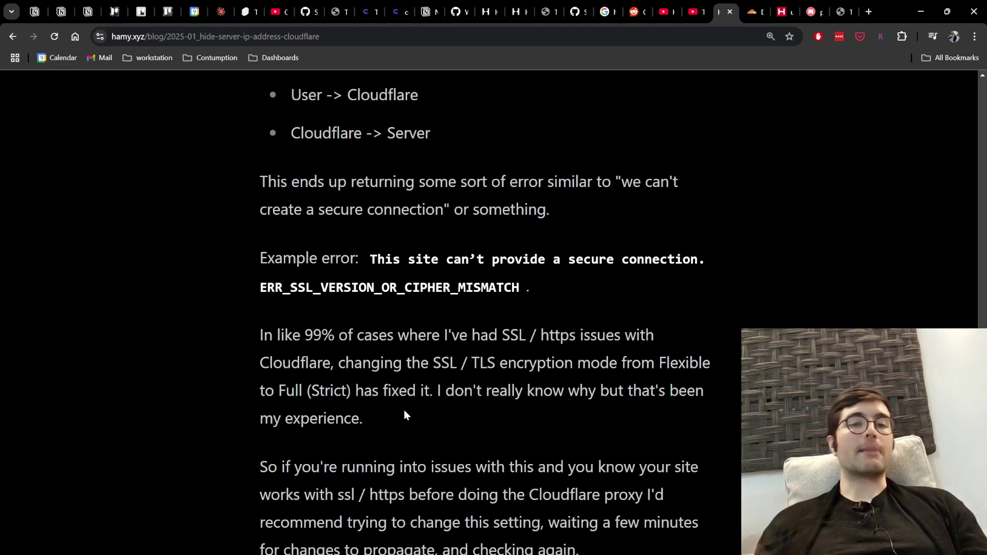
{"action": "scroll", "coordinate": [405, 415], "scroll_direction": "up", "scroll_amount": 1}
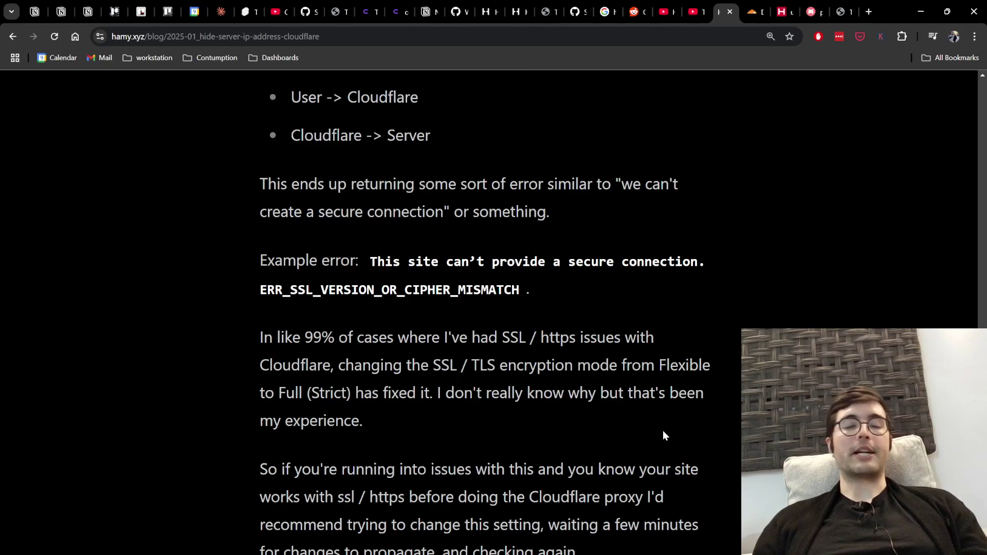
{"action": "scroll", "coordinate": [663, 432], "scroll_direction": "down", "scroll_amount": 5}
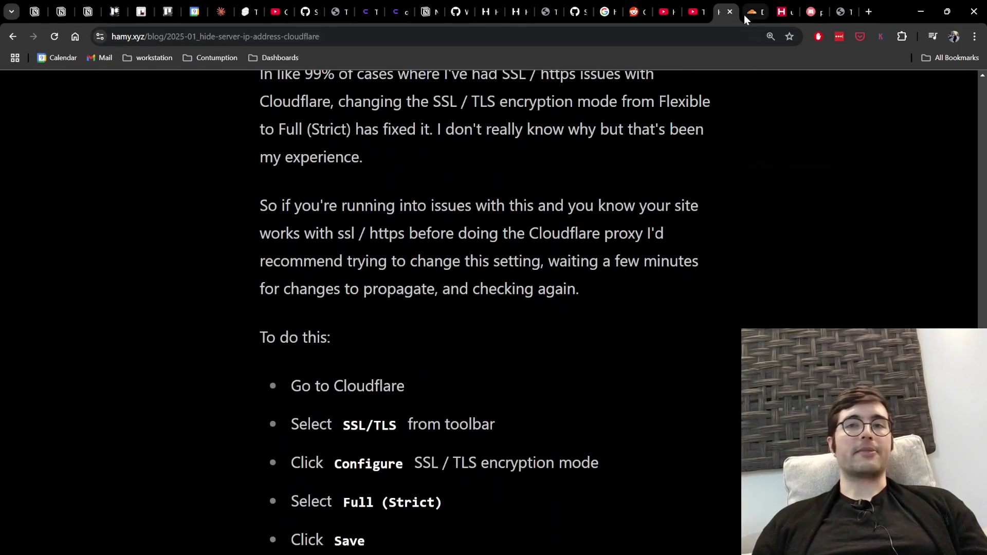
{"action": "left_click", "coordinate": [746, 14]}
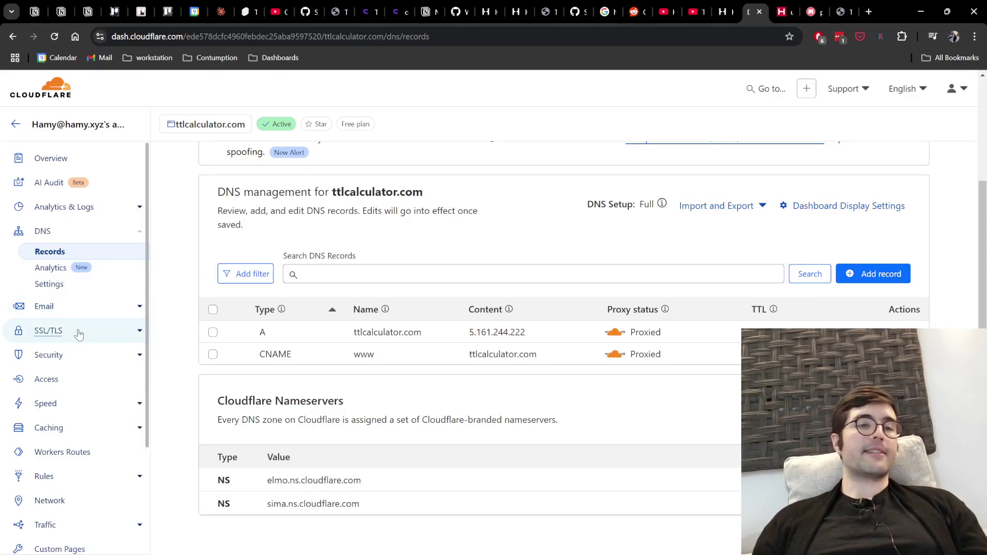
{"action": "left_click", "coordinate": [77, 332]}
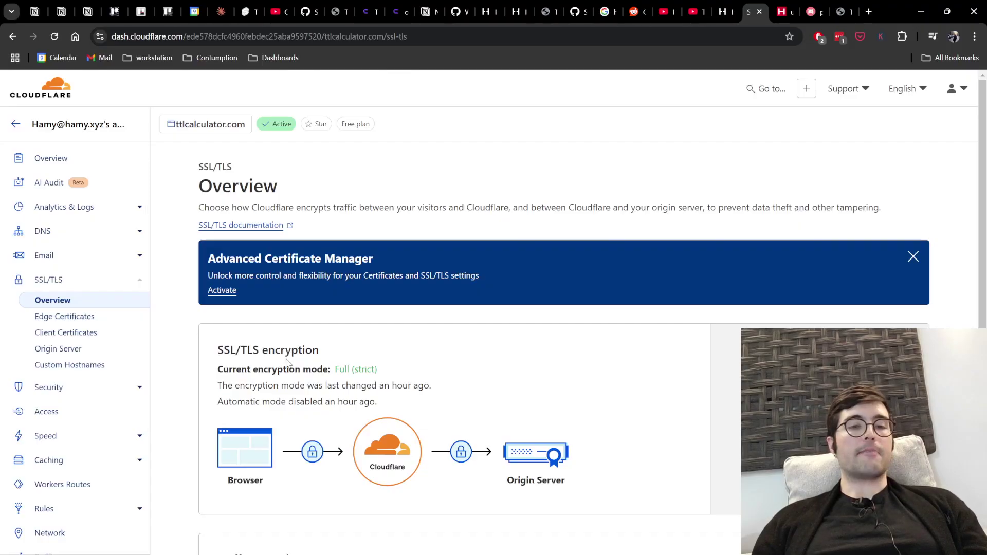
{"action": "left_click_drag", "start_coordinate": [223, 369], "coordinate": [377, 364]}
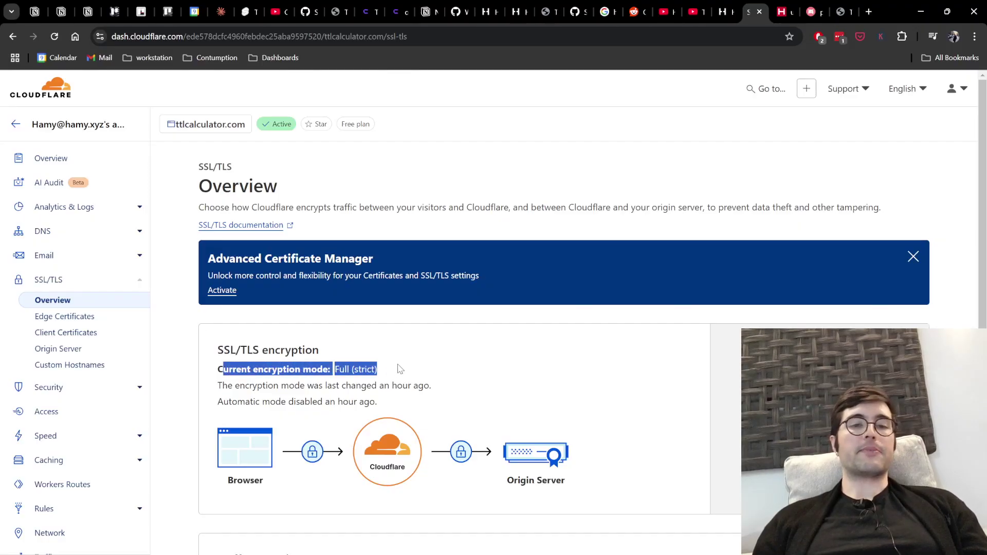
{"action": "left_click", "coordinate": [512, 357]}
{"action": "left_click", "coordinate": [801, 338]}
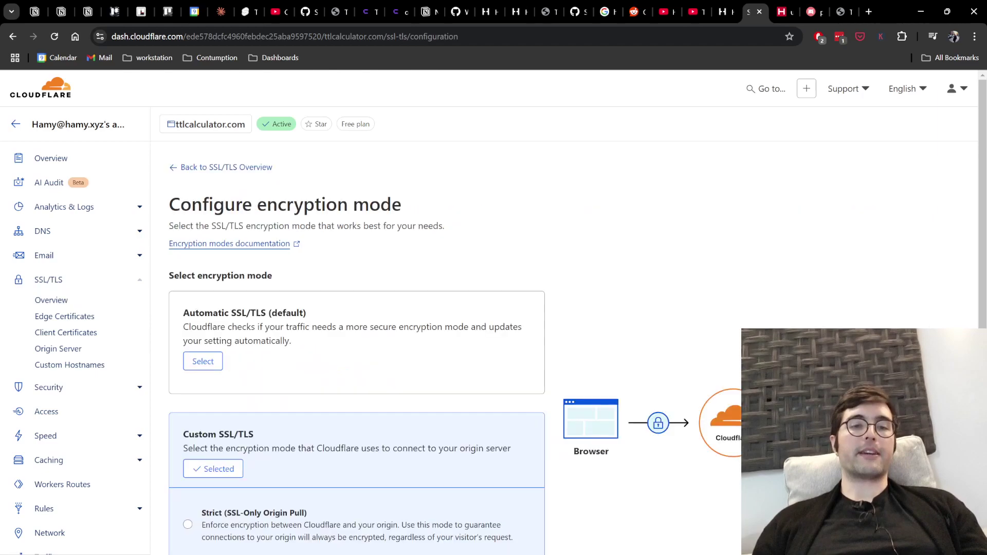
{"action": "scroll", "coordinate": [190, 430], "scroll_direction": "down", "scroll_amount": 5}
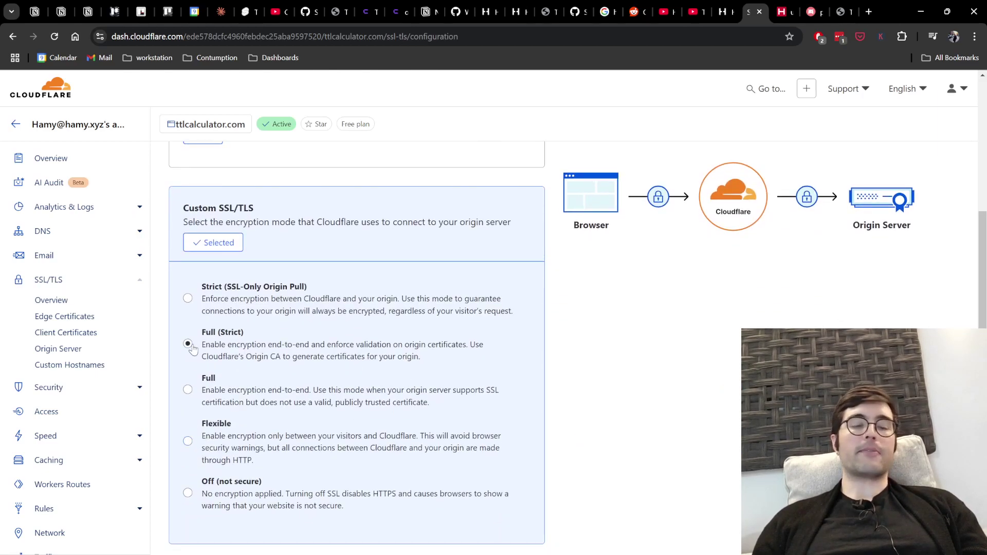
{"action": "scroll", "coordinate": [281, 391], "scroll_direction": "down", "scroll_amount": 1}
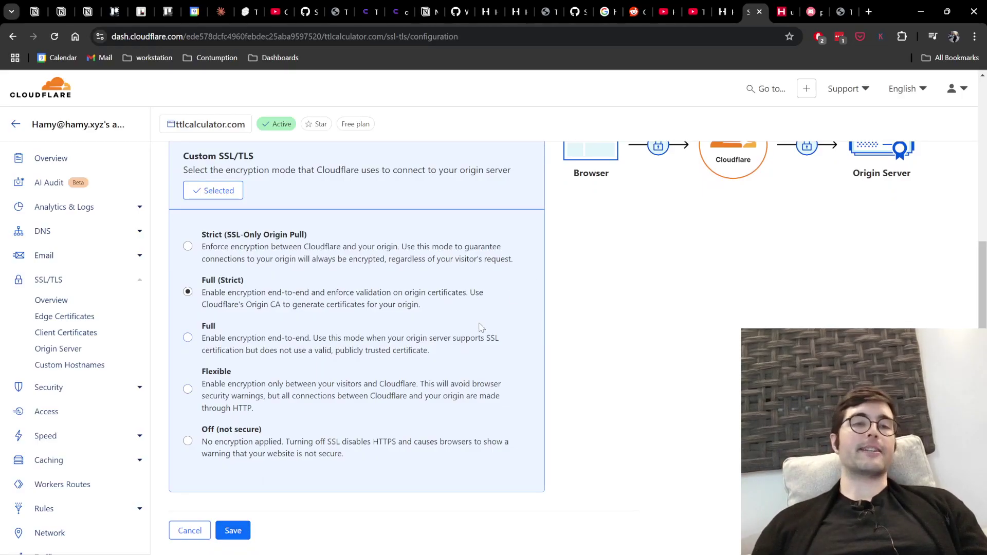
{"action": "key", "text": "ctrl+Page_Up"}
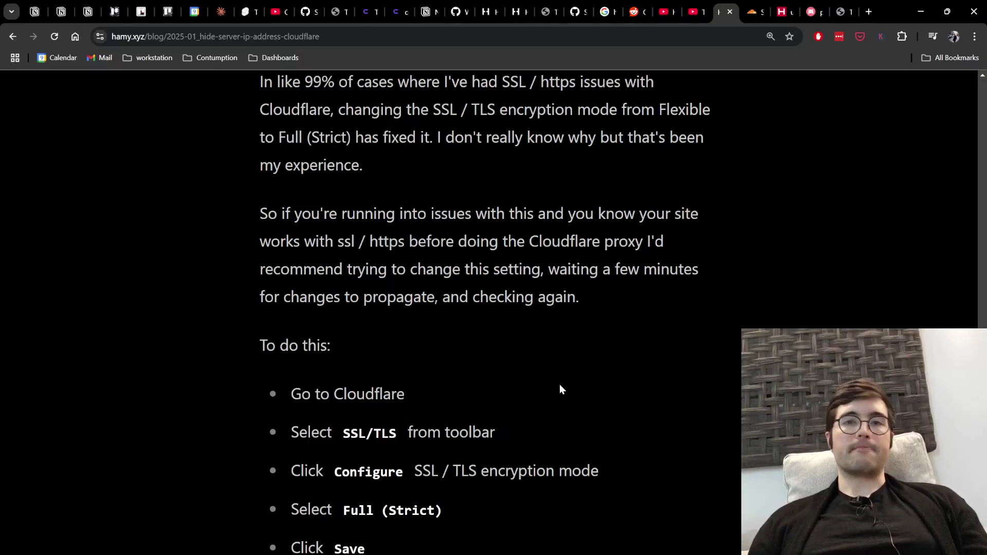
{"action": "scroll", "coordinate": [559, 389], "scroll_direction": "down", "scroll_amount": 7}
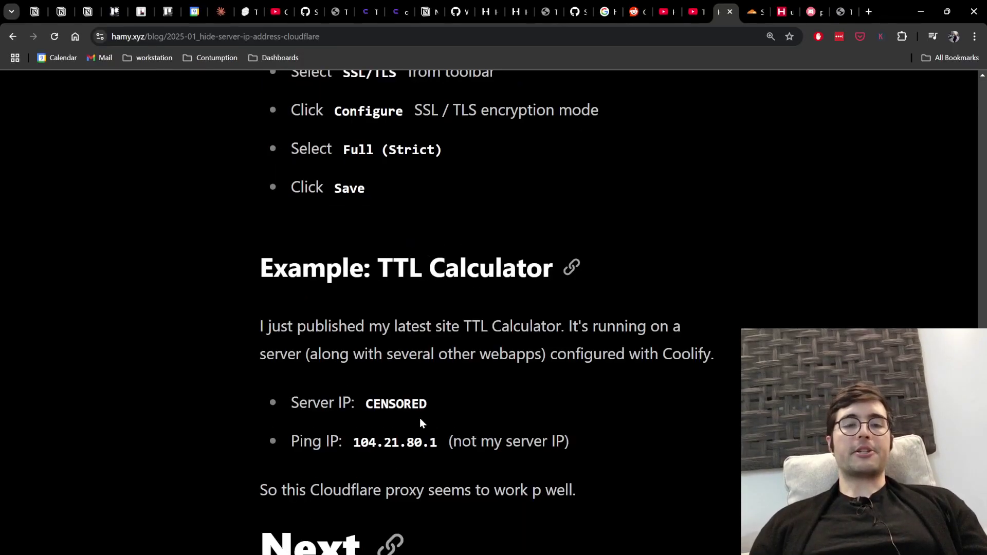
{"action": "scroll", "coordinate": [439, 474], "scroll_direction": "down", "scroll_amount": 4}
{"action": "scroll", "coordinate": [438, 478], "scroll_direction": "down", "scroll_amount": 3}
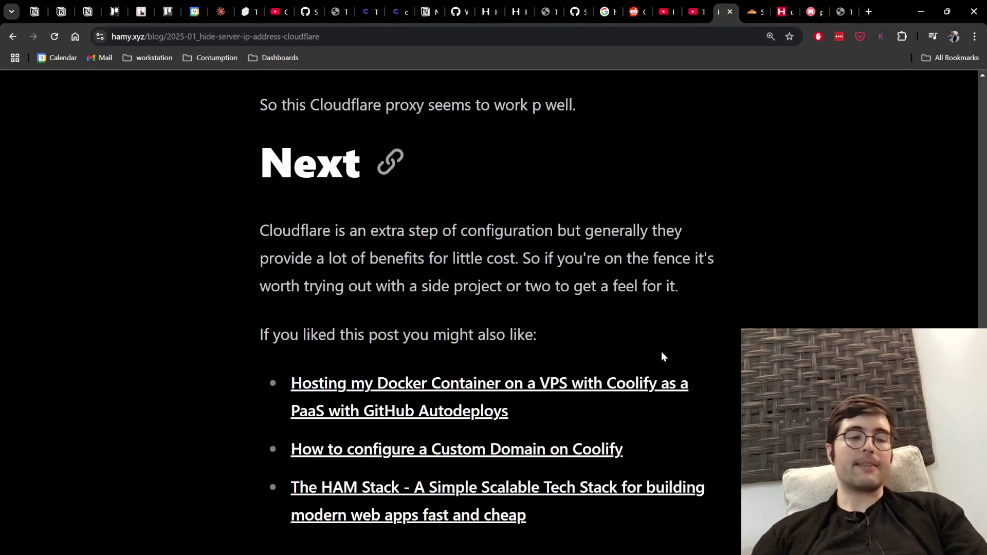
{"action": "scroll", "coordinate": [710, 337], "scroll_direction": "up", "scroll_amount": 1}
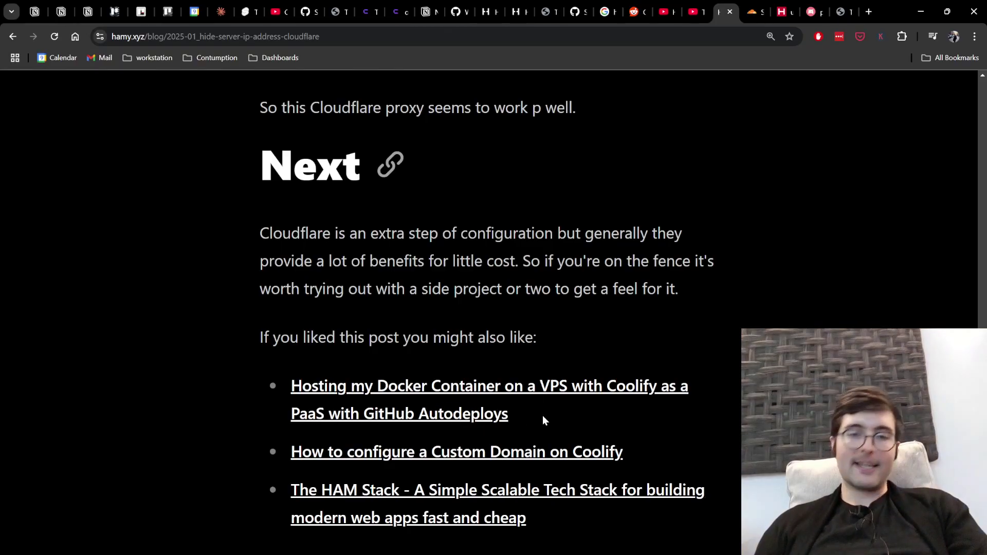
{"action": "left_click_drag", "start_coordinate": [542, 415], "coordinate": [295, 393]}
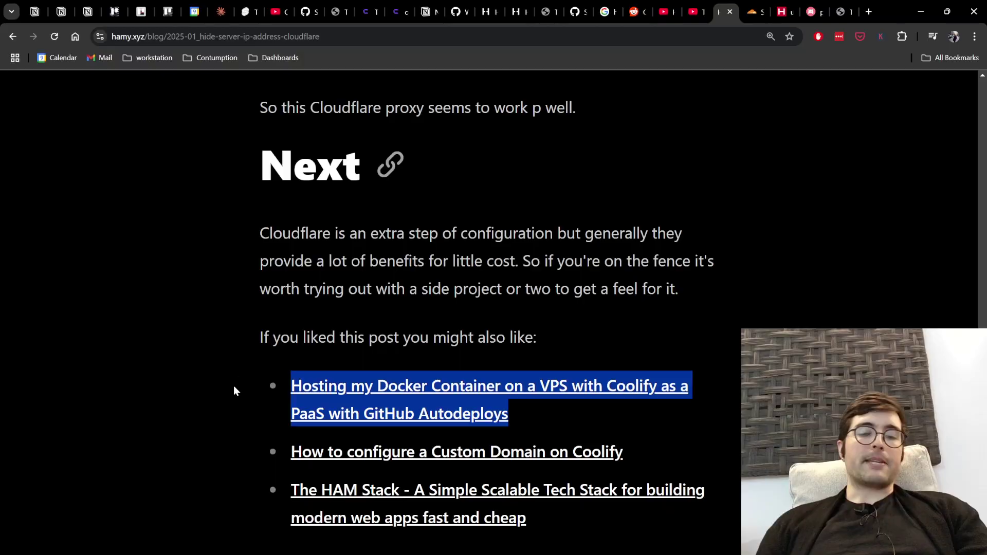
{"action": "scroll", "coordinate": [676, 418], "scroll_direction": "down", "scroll_amount": 1}
{"action": "left_click", "coordinate": [675, 423]}
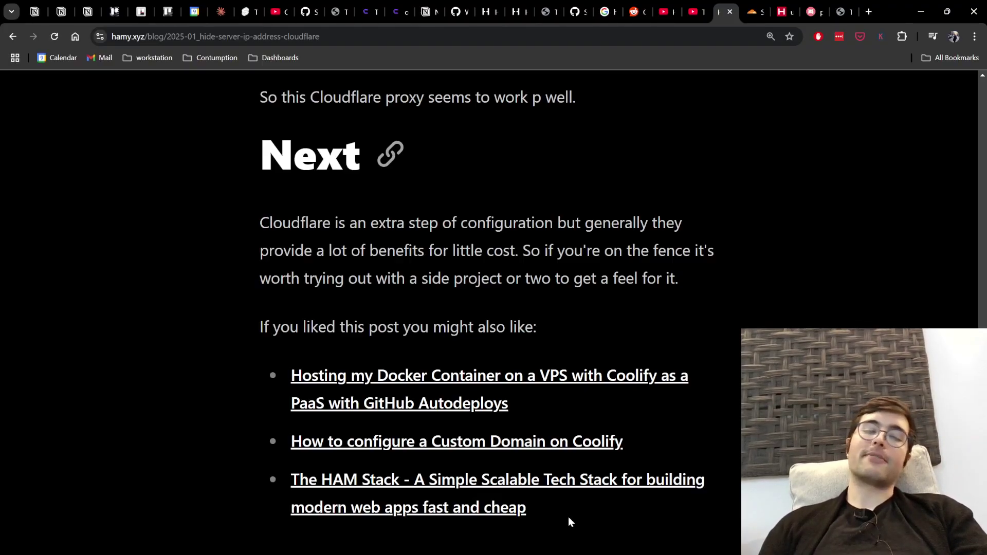
{"action": "scroll", "coordinate": [729, 292], "scroll_direction": "up", "scroll_amount": 1}
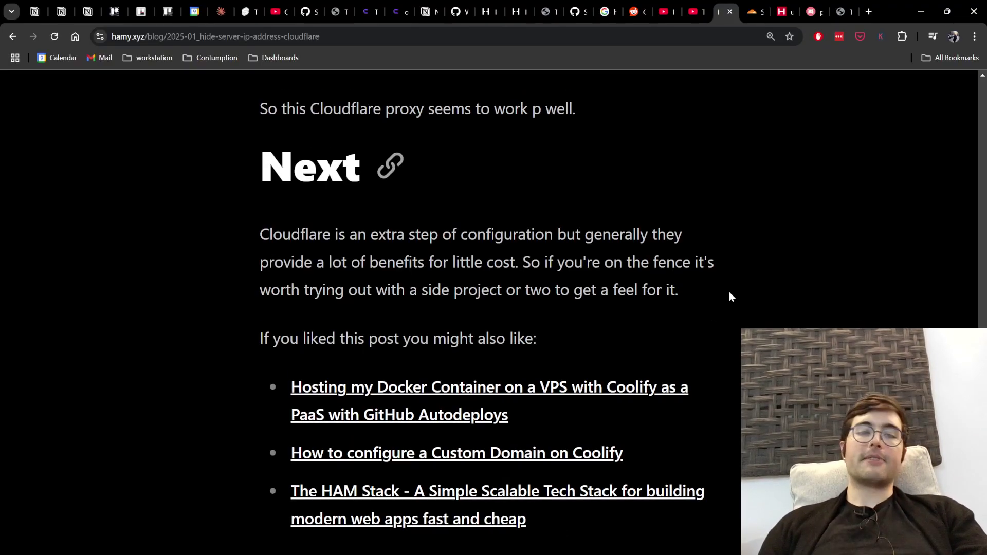